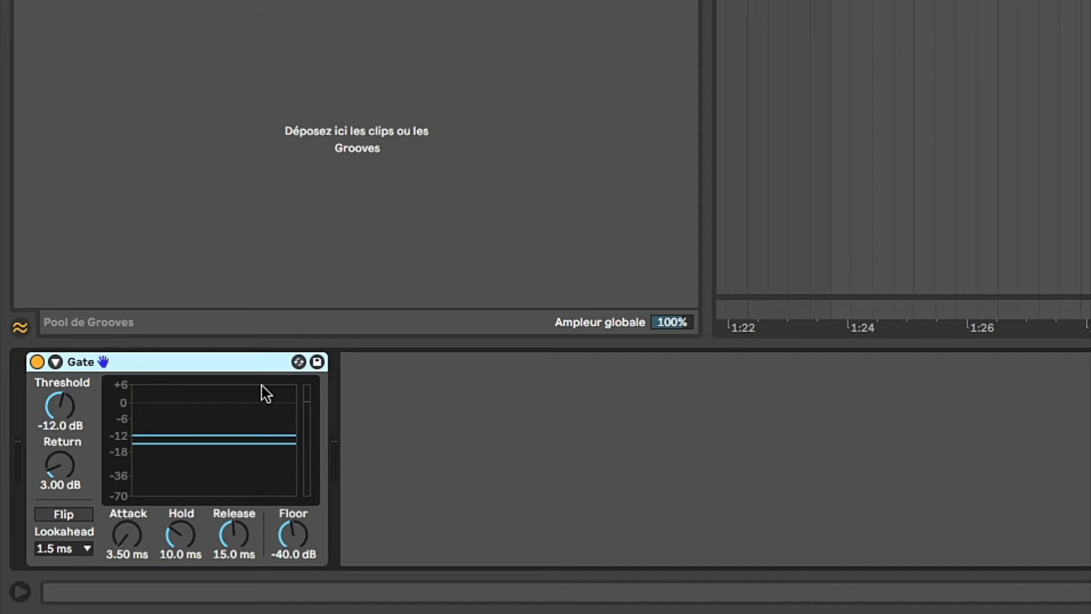
Step: Play back the audio through the Gate, stop it, and raise the threshold to -10.1 dB
key(space)
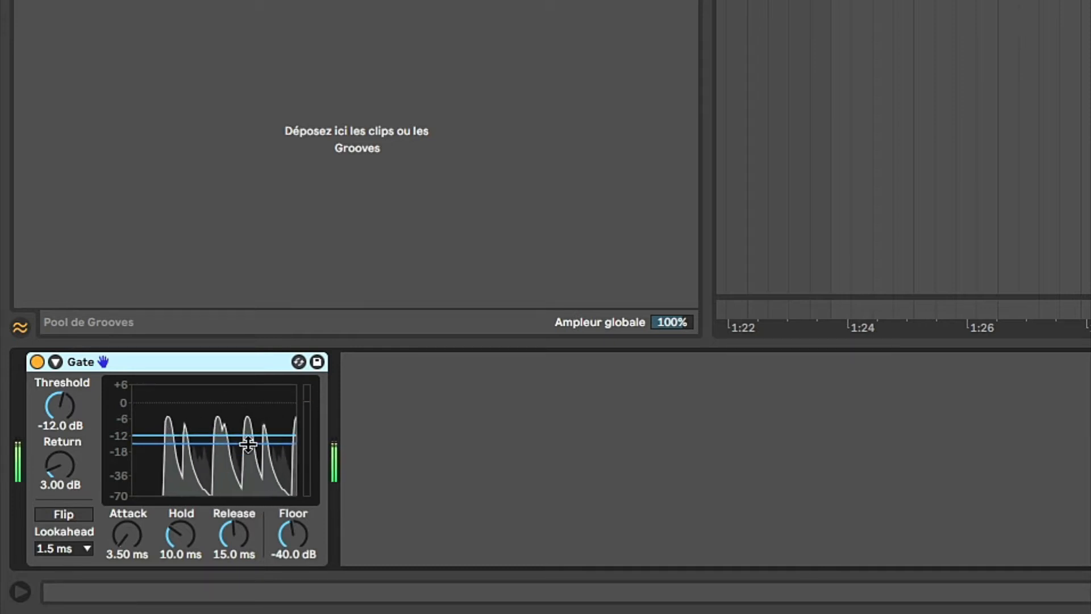
key(space)
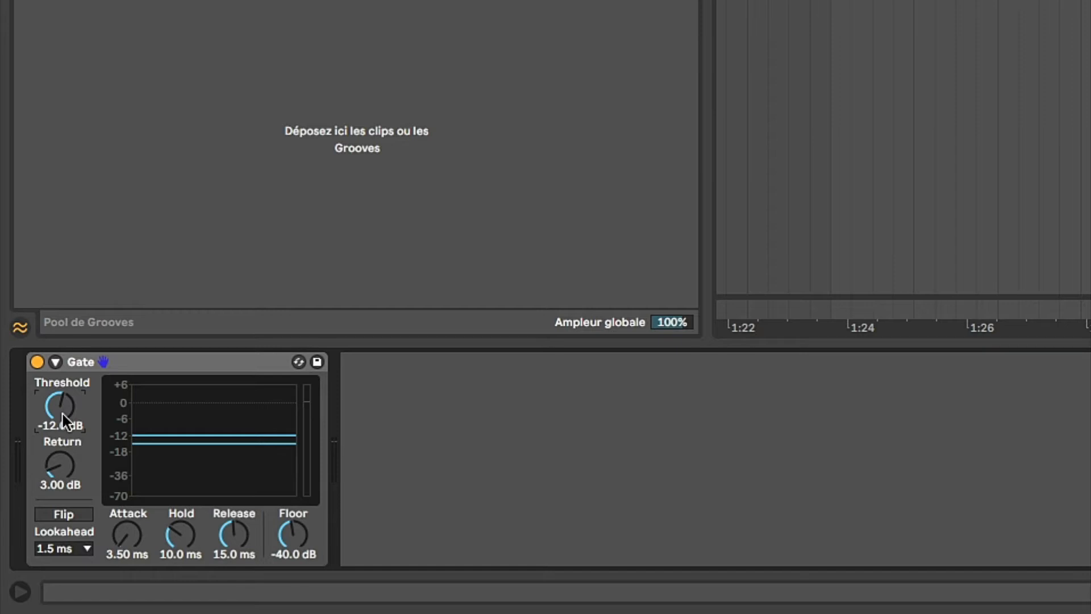
mouse_move(146, 435)
mouse_down()
mouse_move(146, 418)
mouse_move(146, 449)
mouse_move(146, 407)
mouse_move(146, 441)
mouse_move(144, 429)
mouse_up()
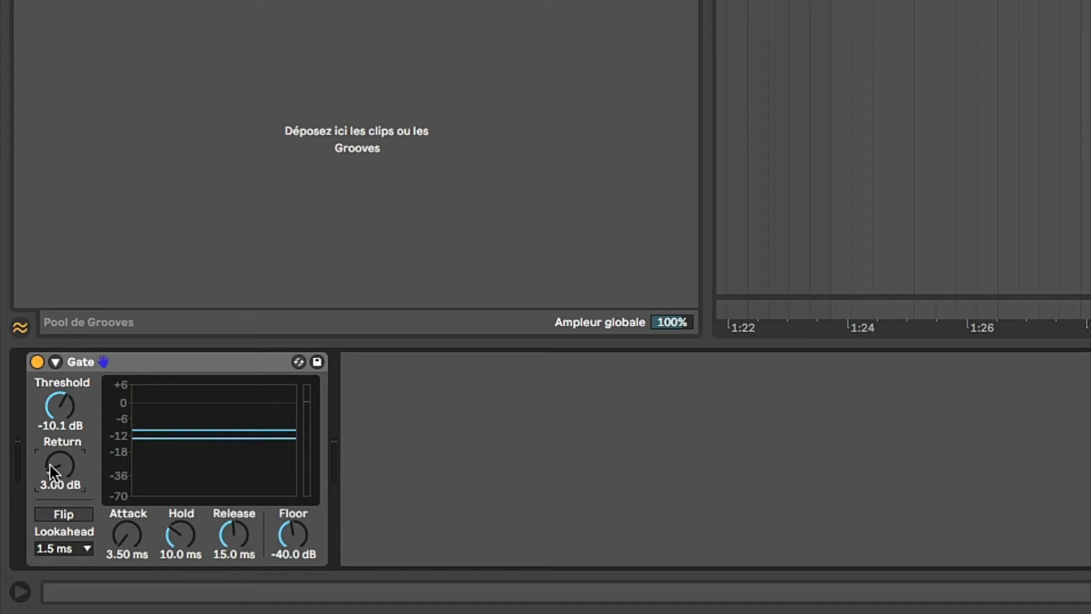
Step: Start playback and set the Gate's threshold to -6.70 dB and its return to 24.0 dB
key(space)
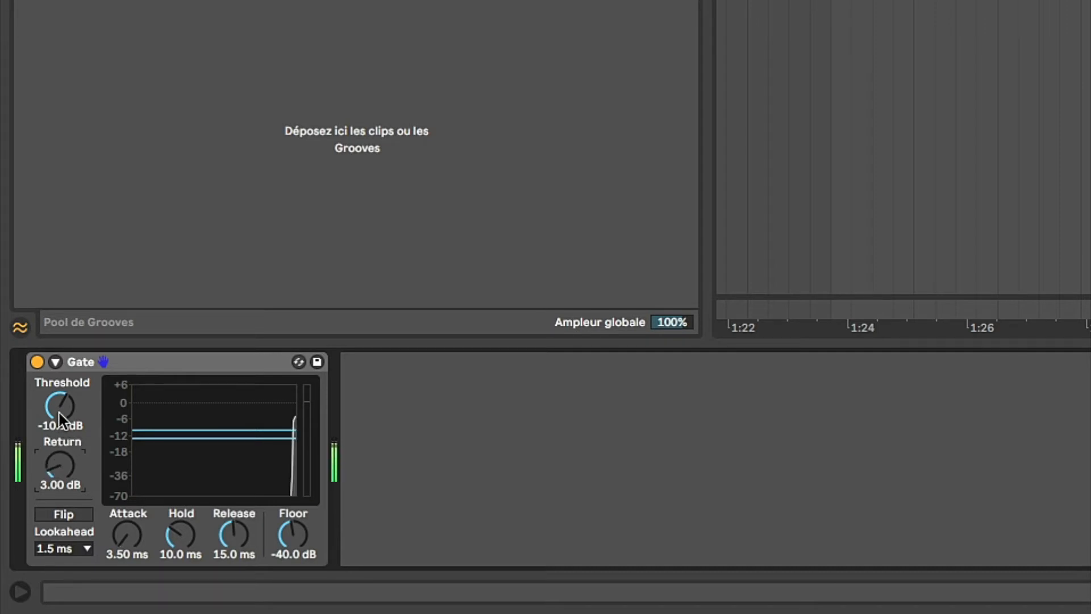
drag(67, 424, 67, 405)
drag(60, 465, 60, 395)
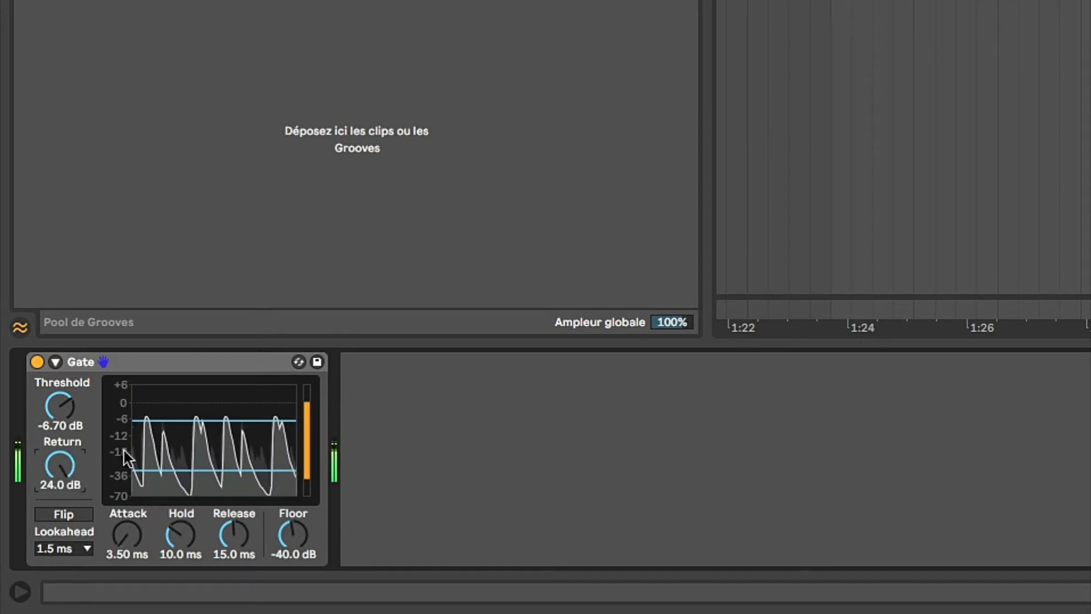
Step: Lower the Gate's threshold to -9.55 dB and on to -13.7 dB, with the return at 0.00 dB and finally 13.3 dB
mouse_move(52, 405)
mouse_down()
mouse_move(52, 442)
mouse_move(52, 413)
mouse_up()
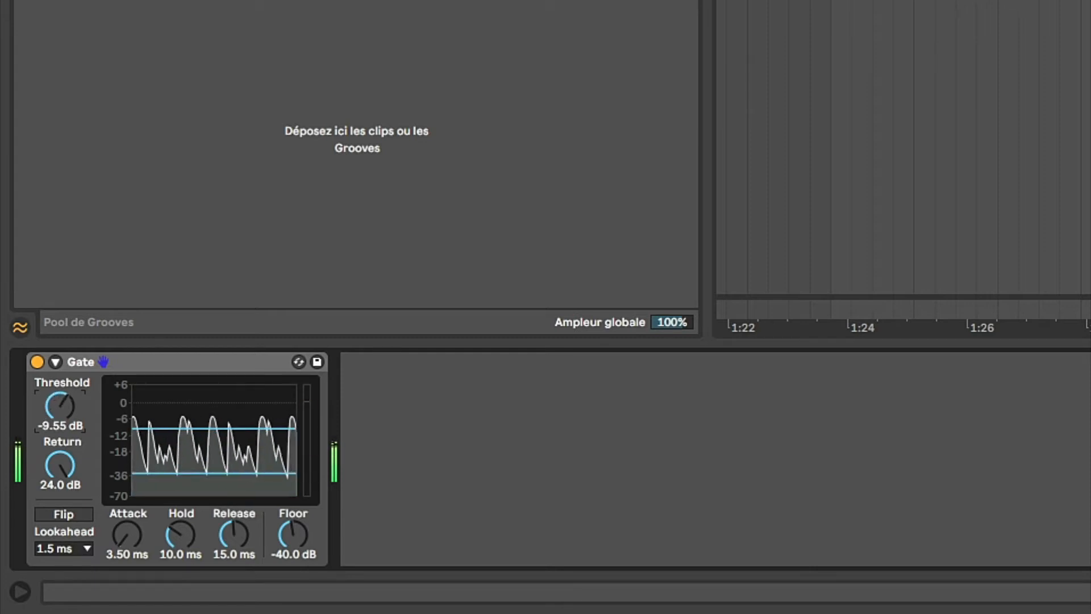
drag(40, 478, 40, 503)
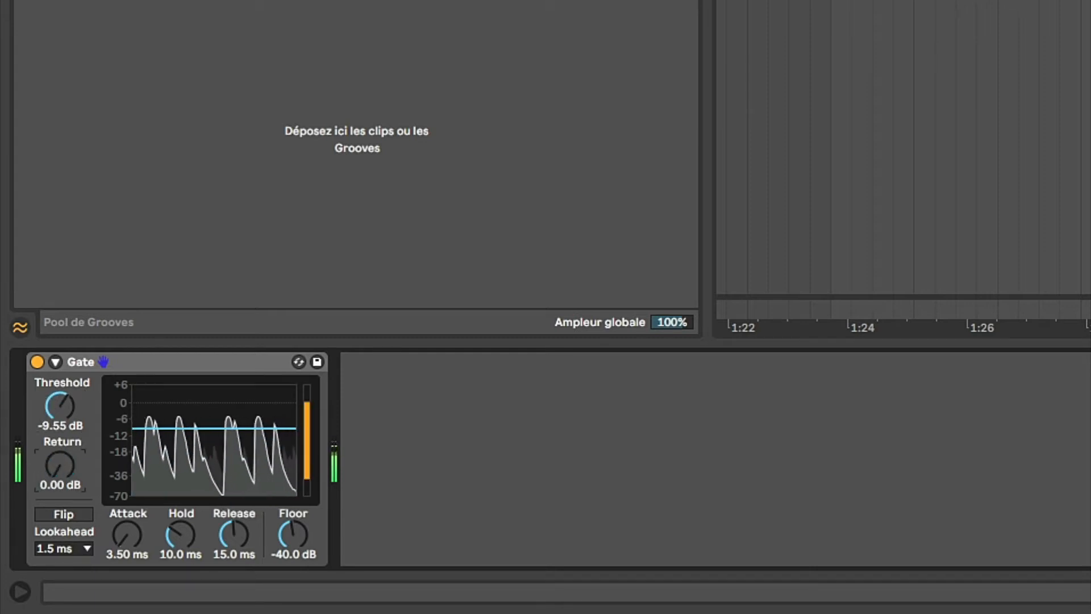
mouse_move(60, 406)
mouse_down()
mouse_move(60, 433)
mouse_move(60, 415)
mouse_up()
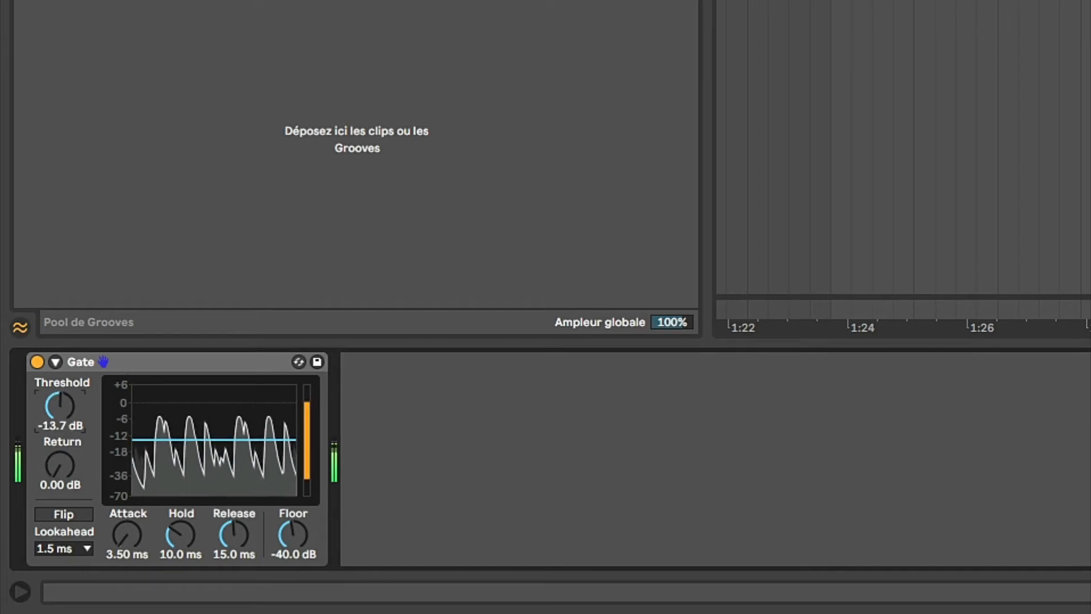
drag(67, 475, 67, 453)
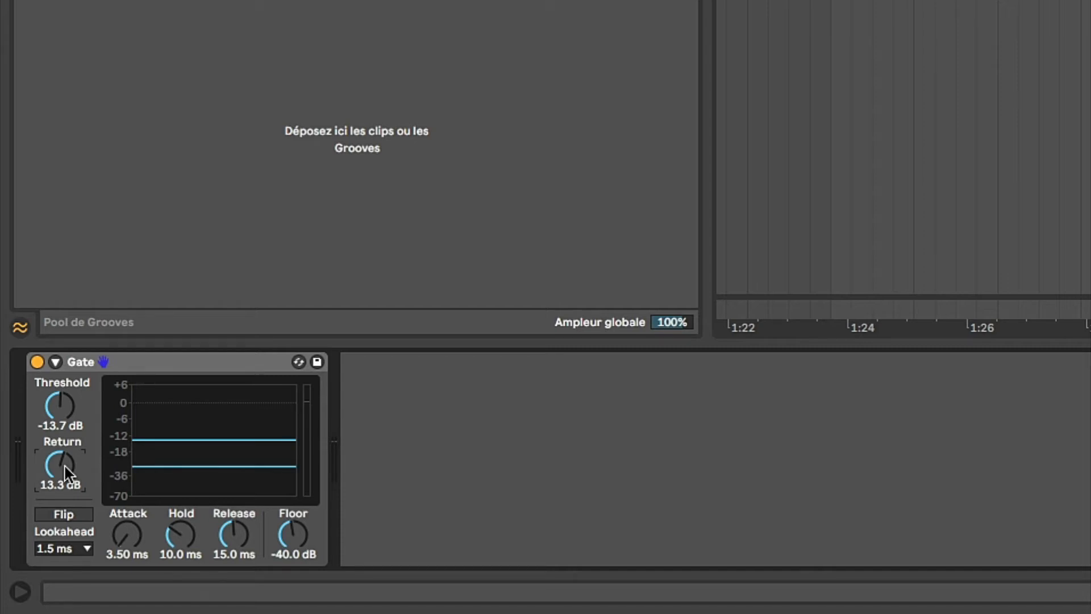
Step: Enable Flip and, during playback, adjust the Gate's threshold to -5.74 dB and its return to 6.86 dB
click(51, 511)
key(space)
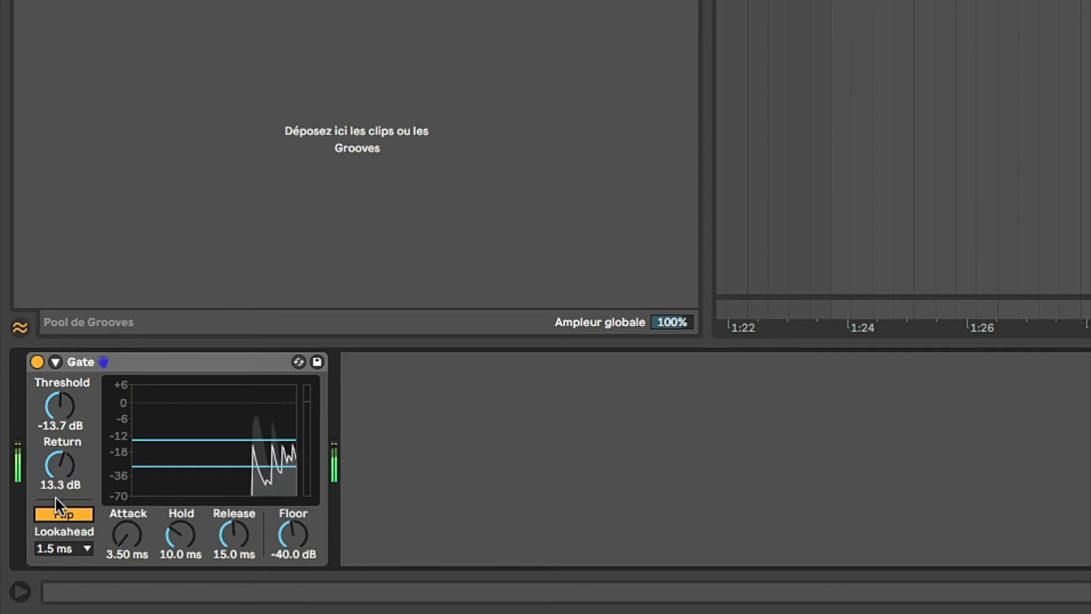
mouse_move(60, 405)
mouse_down()
mouse_move(60, 460)
mouse_move(61, 426)
mouse_up()
drag(60, 465, 59, 478)
drag(59, 405, 59, 381)
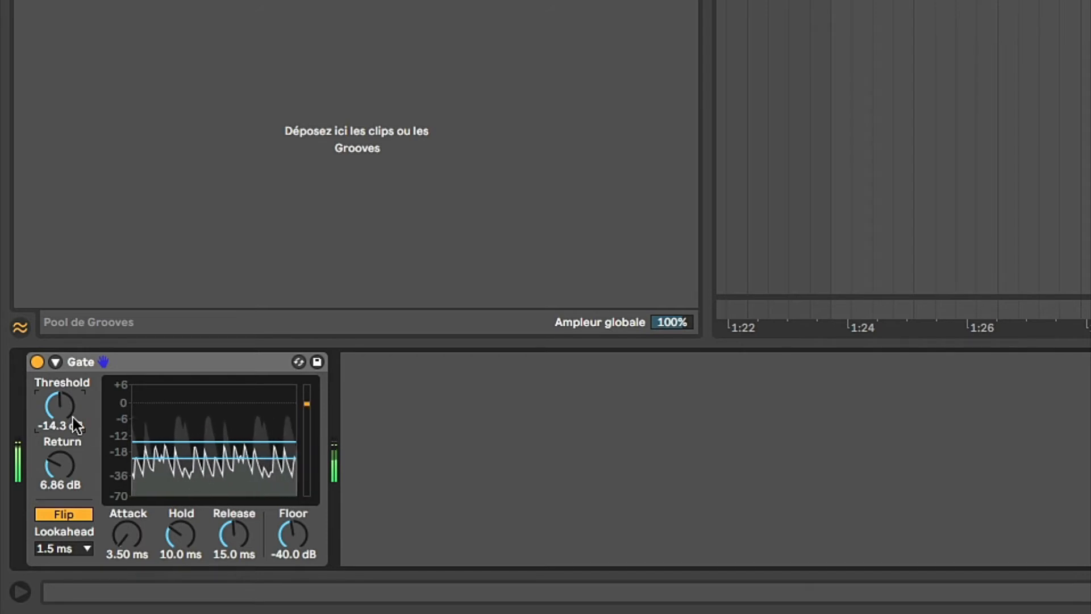
drag(59, 405, 59, 384)
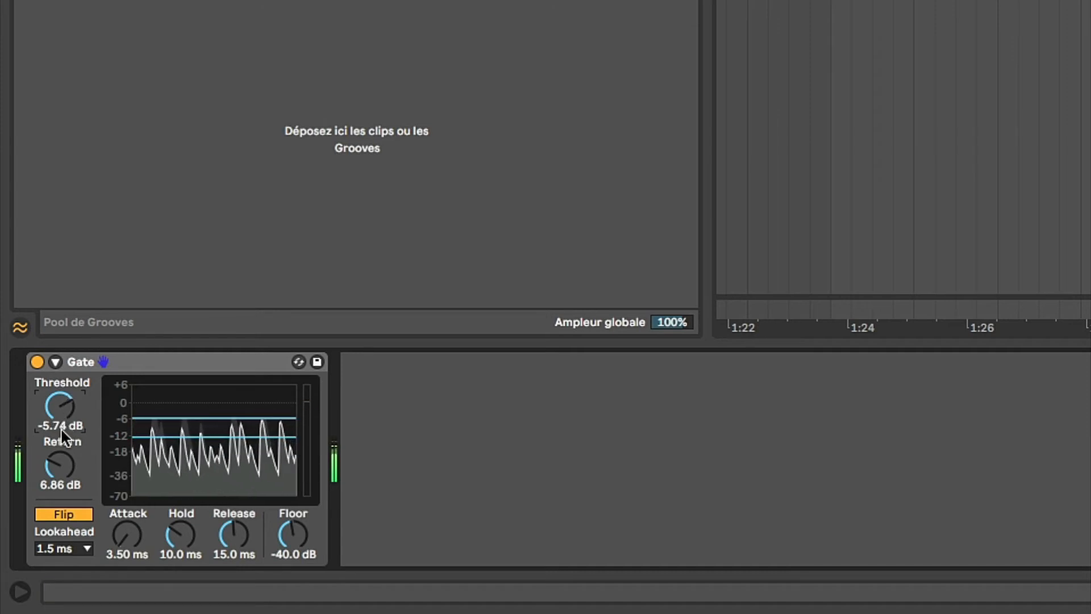
key(space)
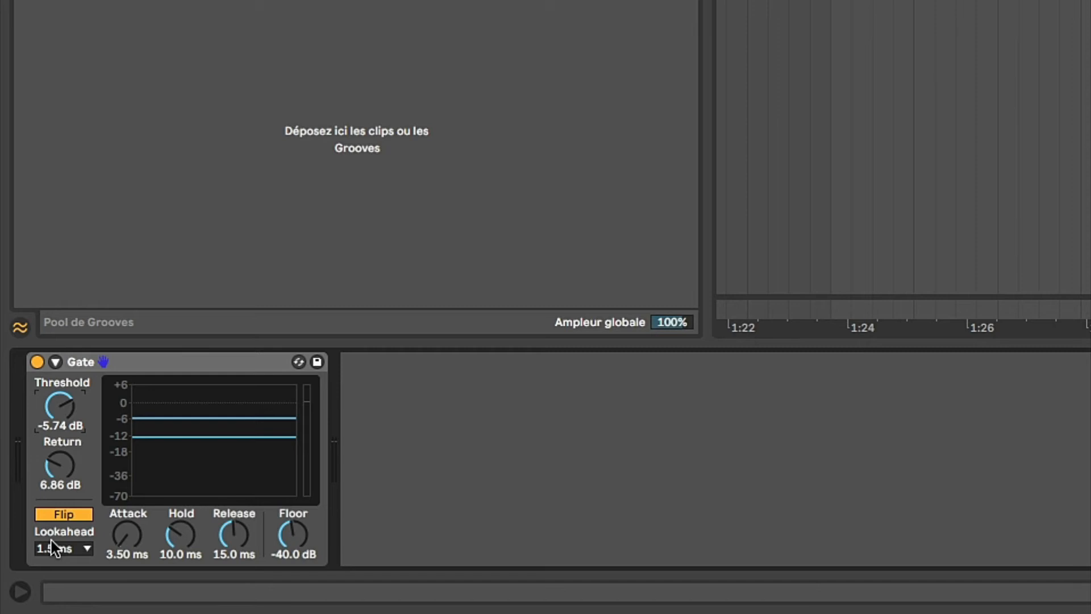
click(55, 548)
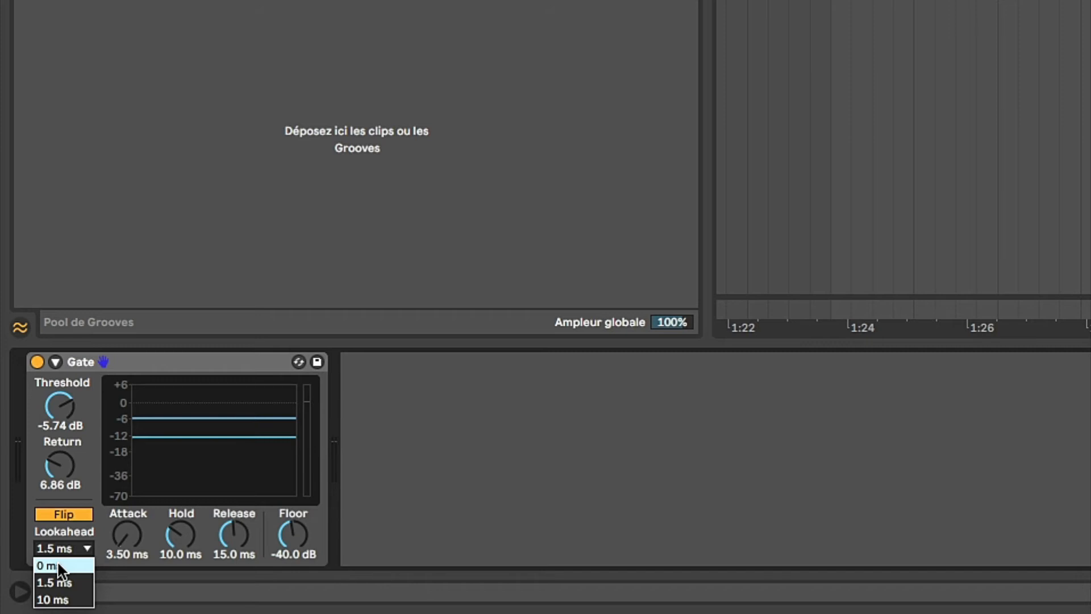
click(72, 505)
click(115, 537)
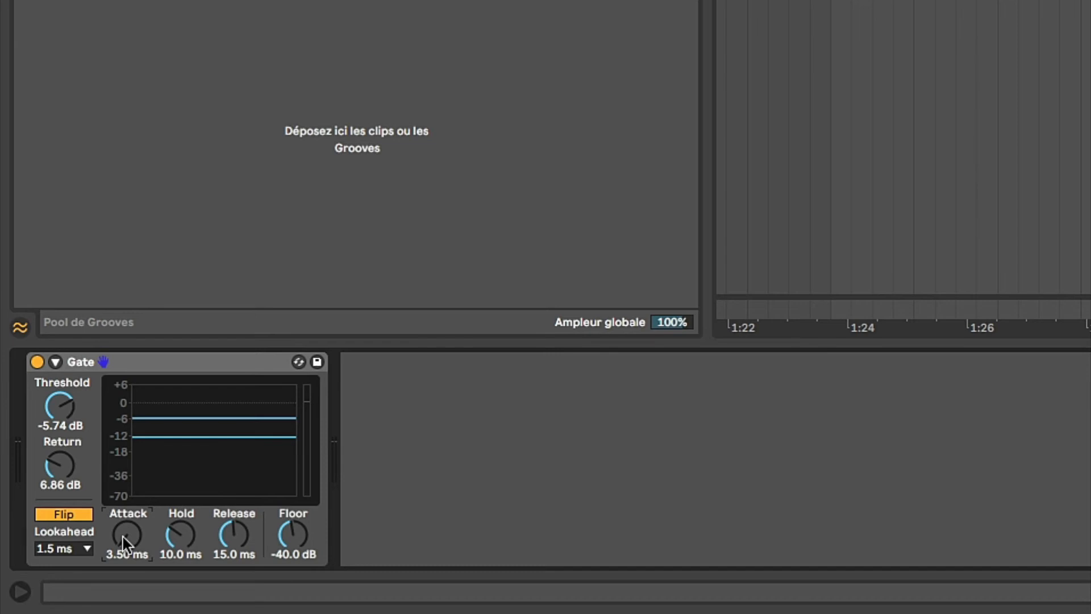
Step: Set the Gate's hold to 18.2 ms and its floor to 0.00 dB
drag(180, 535, 180, 522)
click(223, 540)
drag(285, 534, 285, 536)
drag(286, 541, 286, 526)
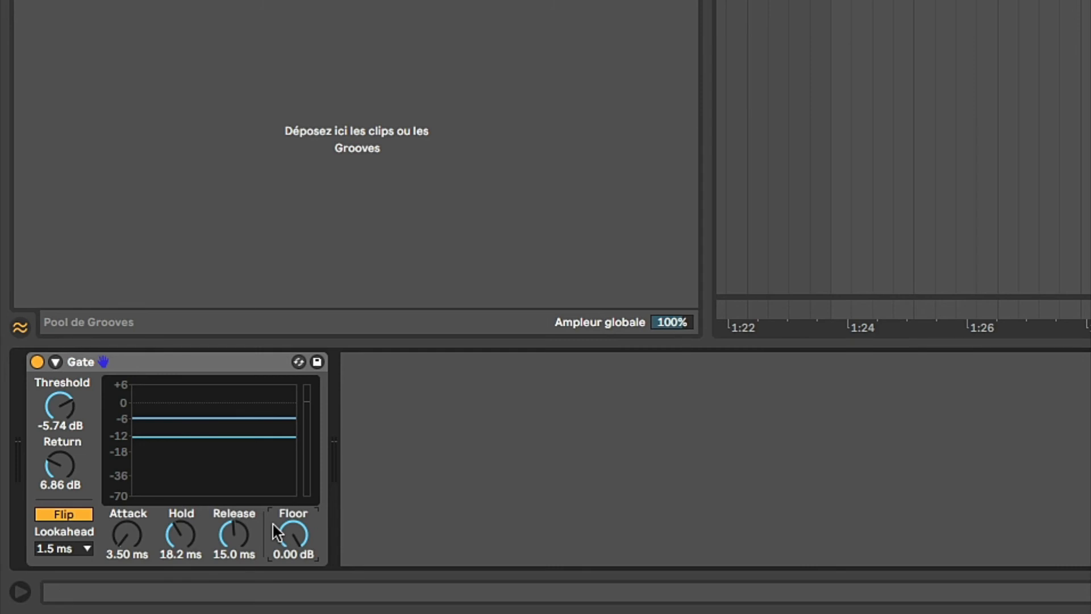
Step: Play the audio and switch the Gate off and on again to compare the sound
key(space)
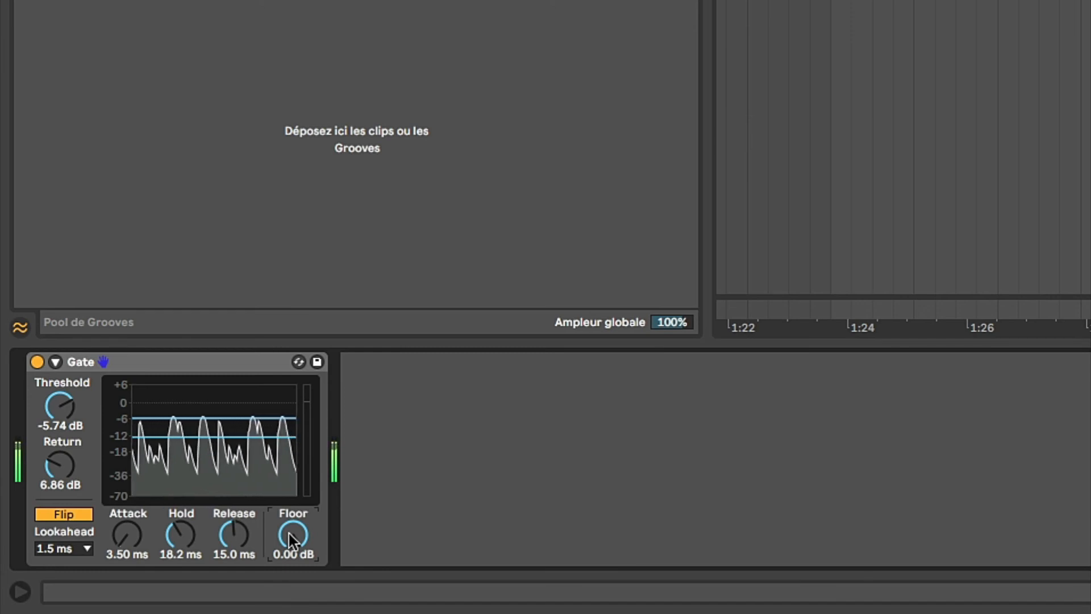
click(37, 362)
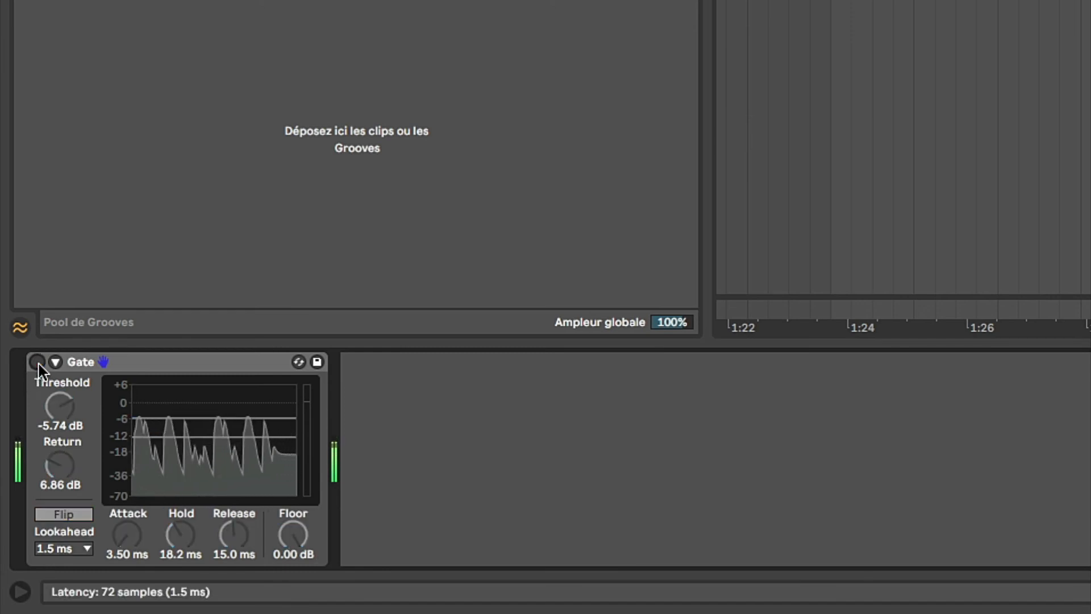
click(38, 363)
Step: Turn off Flip and set the Gate's floor to -56.5 dB, threshold to -5.43 dB and return to 13.0 dB during playback
drag(294, 535, 295, 613)
mouse_move(75, 400)
mouse_down()
mouse_move(75, 426)
mouse_move(60, 389)
mouse_up()
click(61, 513)
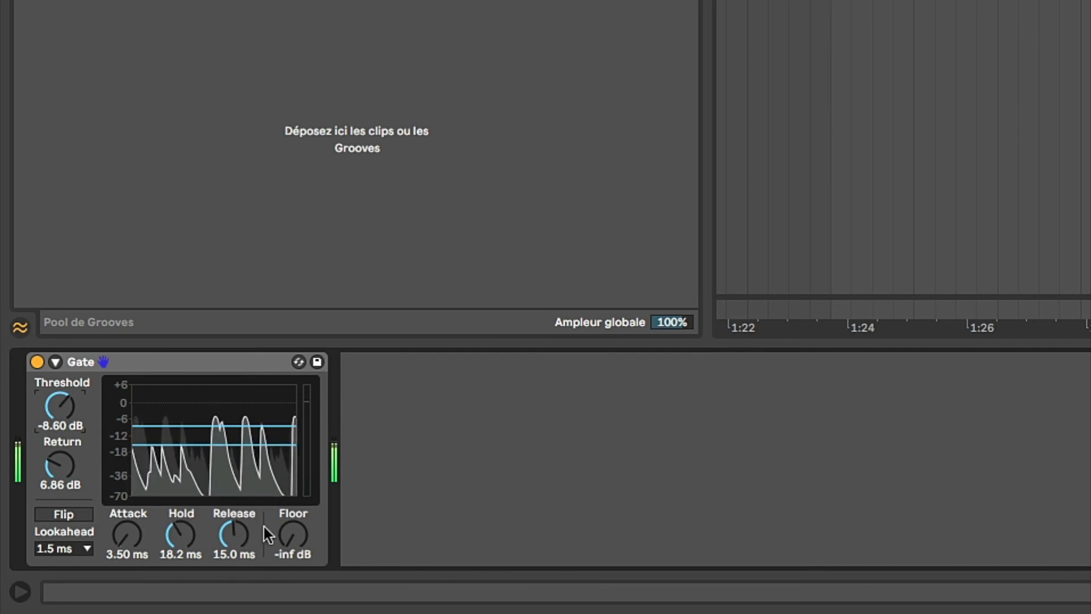
mouse_move(293, 534)
mouse_down()
mouse_move(292, 500)
mouse_move(293, 548)
mouse_move(294, 527)
mouse_up()
drag(60, 442, 60, 391)
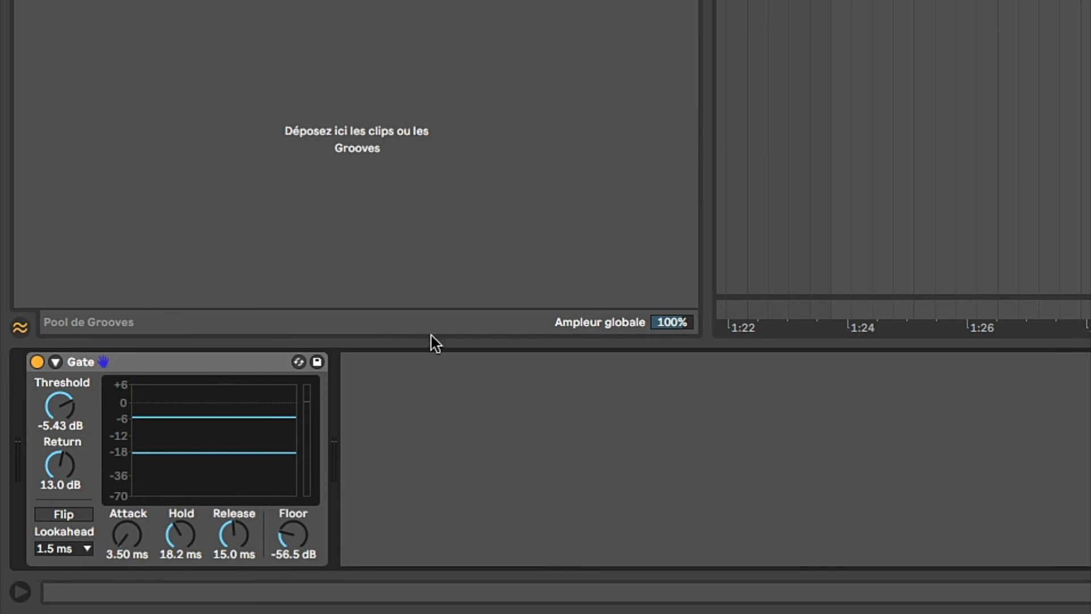
right_click(207, 362)
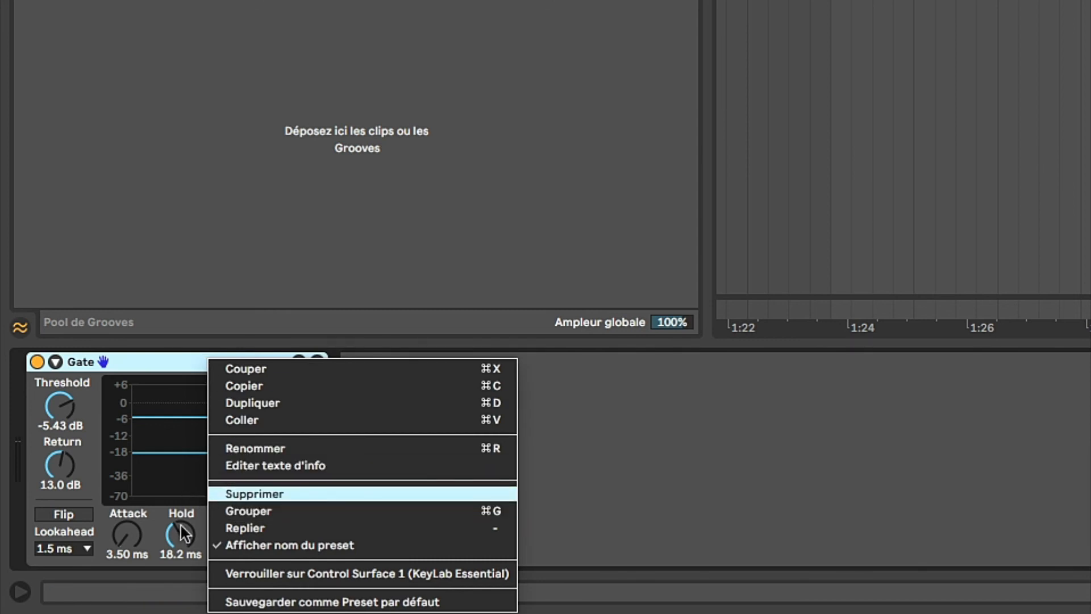
mouse_move(168, 611)
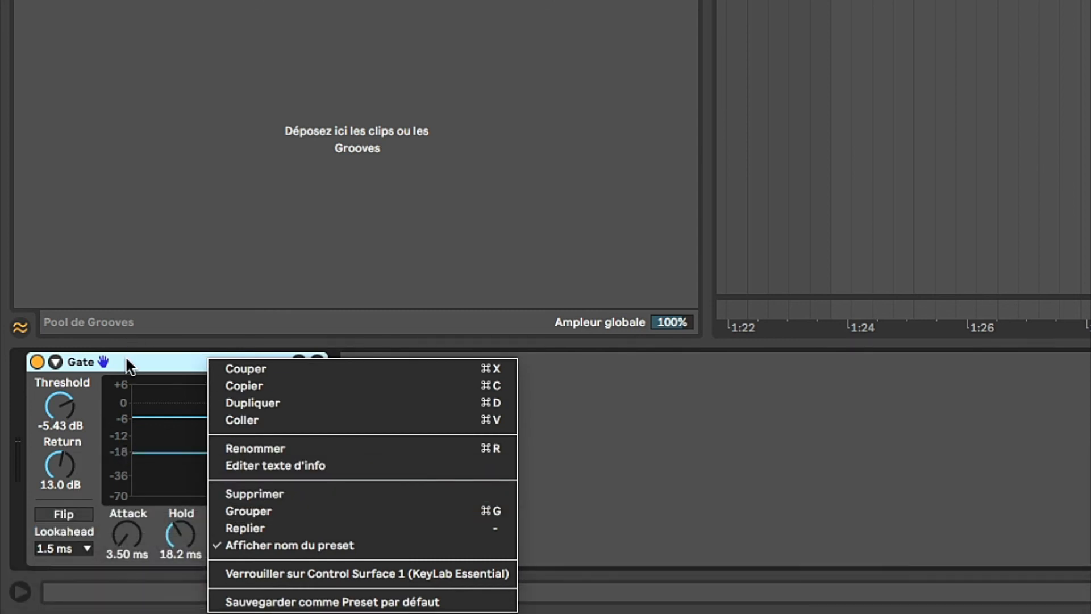
click(125, 356)
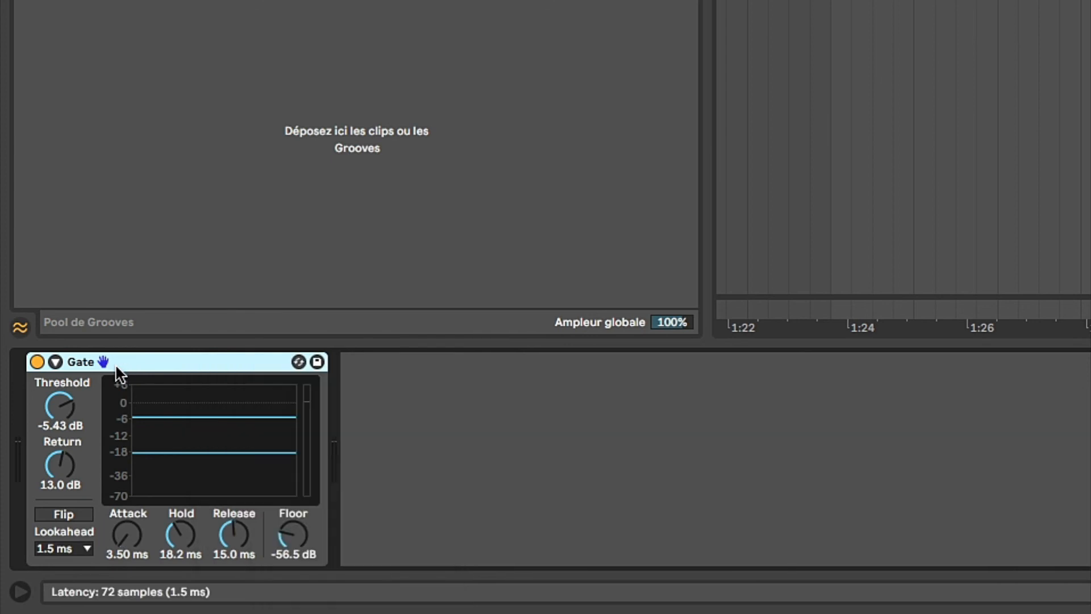